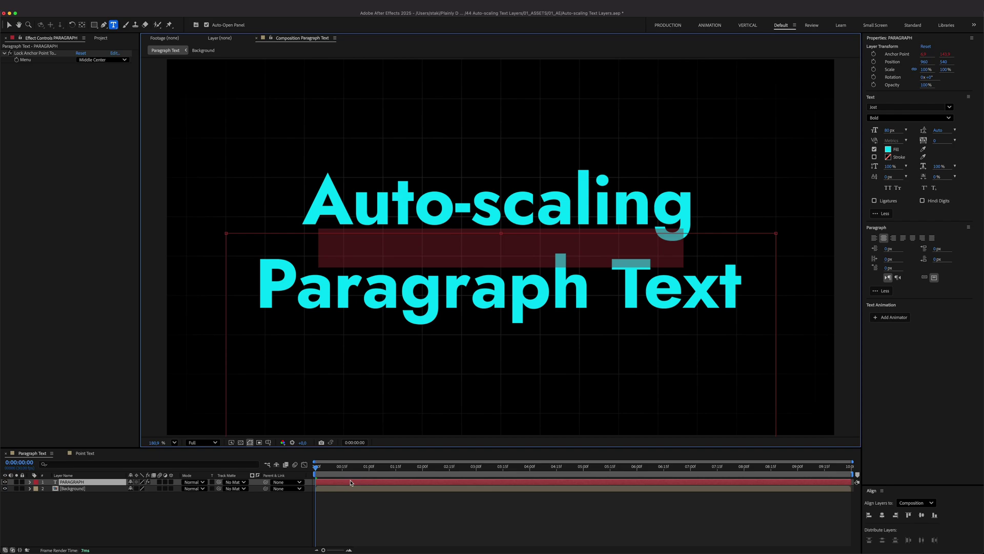
# - Type a long run of extra words into the paragraph text layer so it overflows
pyautogui.write('asofjsahf gasf basjf naishf 8asgf uyagbsif basif ghasugfuyasgfiahsfuygasufbasuygfias gasugfuyasgfuyagsfuyigasiyfgasiyfghaisg fiahsfiuhaiushfi')
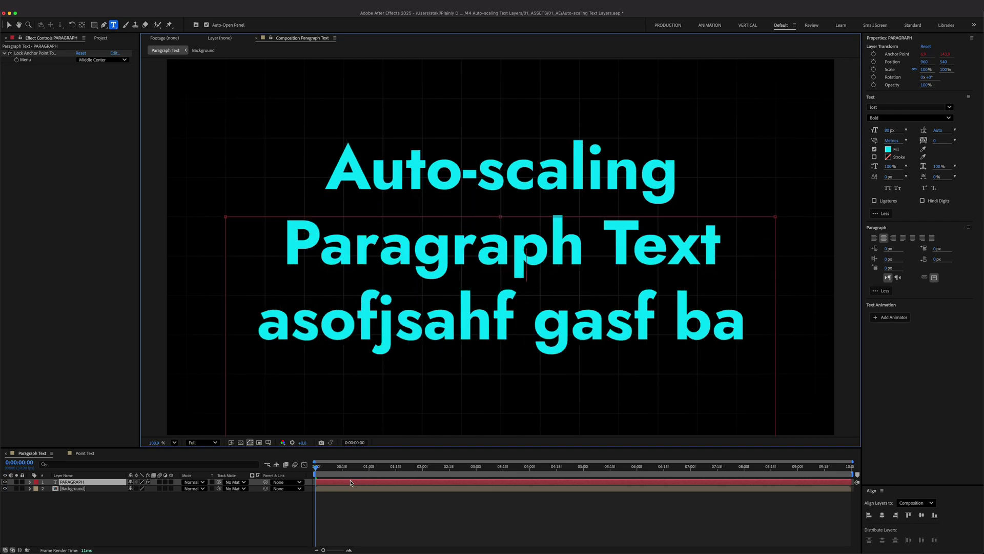
pyautogui.write('us ahiuash iufahs iufhasiu hfaisuh fiuash iufhasi uhfaisgh fiuash iufahsiu hfasiuh fiuash f')
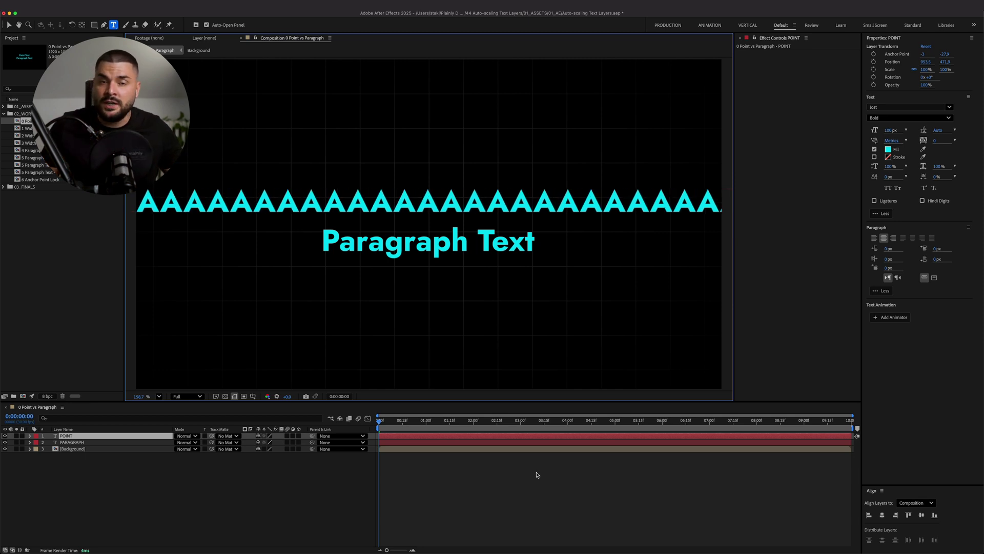
# - Select the PARAGRAPH layer in the timeline
pyautogui.click(458, 443)
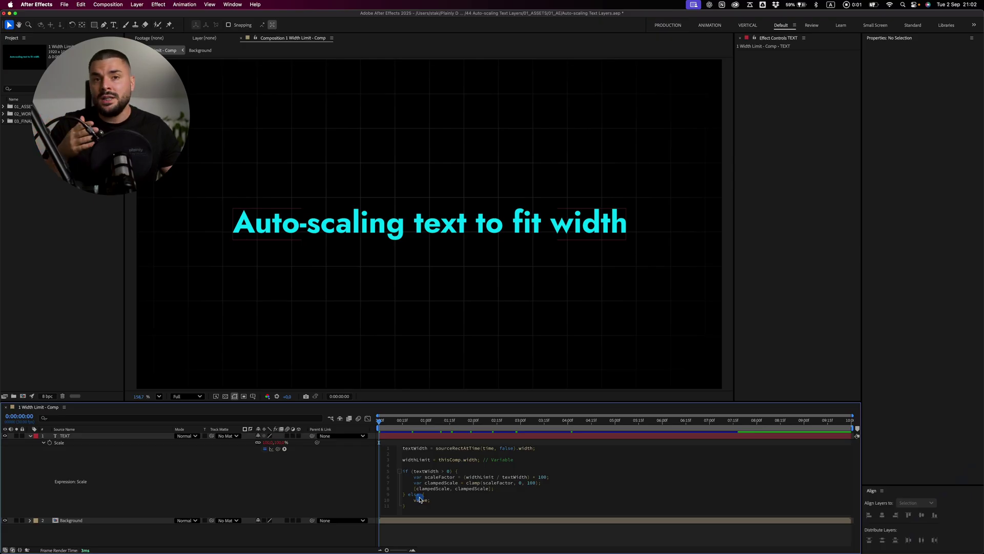
# - Replace thisComp.width on line 3 of the Scale expression with a fixed 1080
pyautogui.press('super+a')
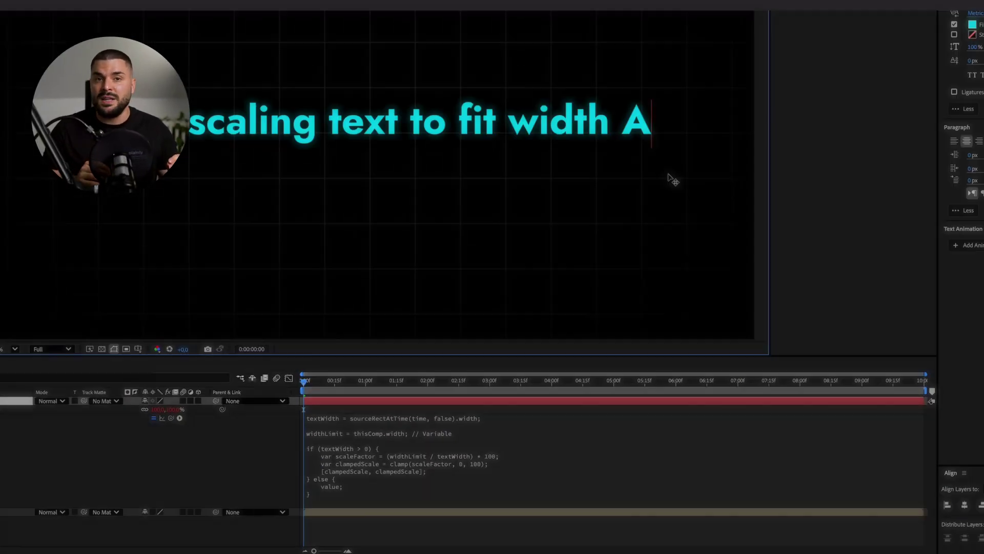
pyautogui.write('AAA')
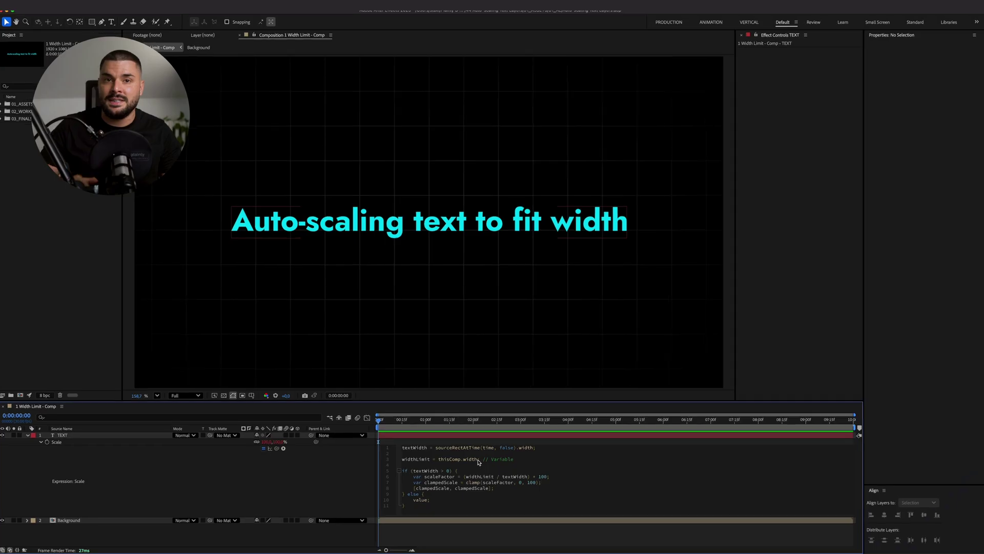
pyautogui.moveTo(479, 460); pyautogui.dragTo(438, 459)
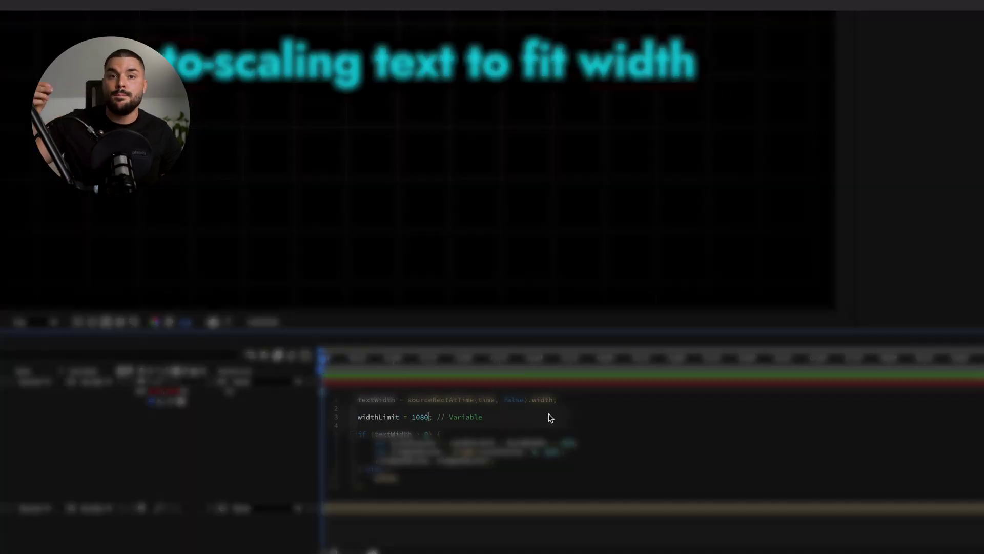
pyautogui.write('hhhhhhhhhhhhhhhhhhhh')
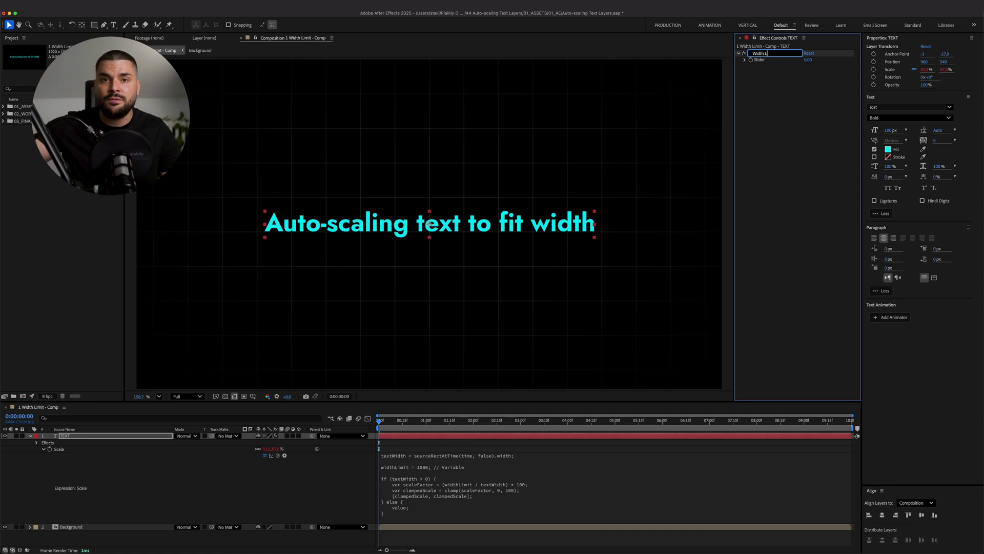
# - Name the slider Width Limit, link it into the Scale expression and raise it to 1037
pyautogui.write('imit')
pyautogui.click(443, 472)
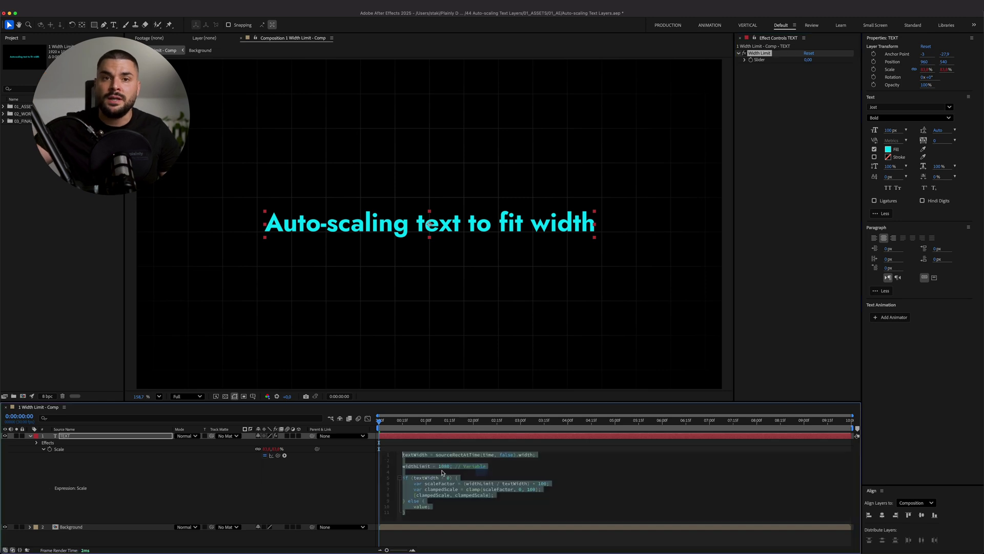
pyautogui.moveTo(809, 60); pyautogui.dragTo(829, 58)
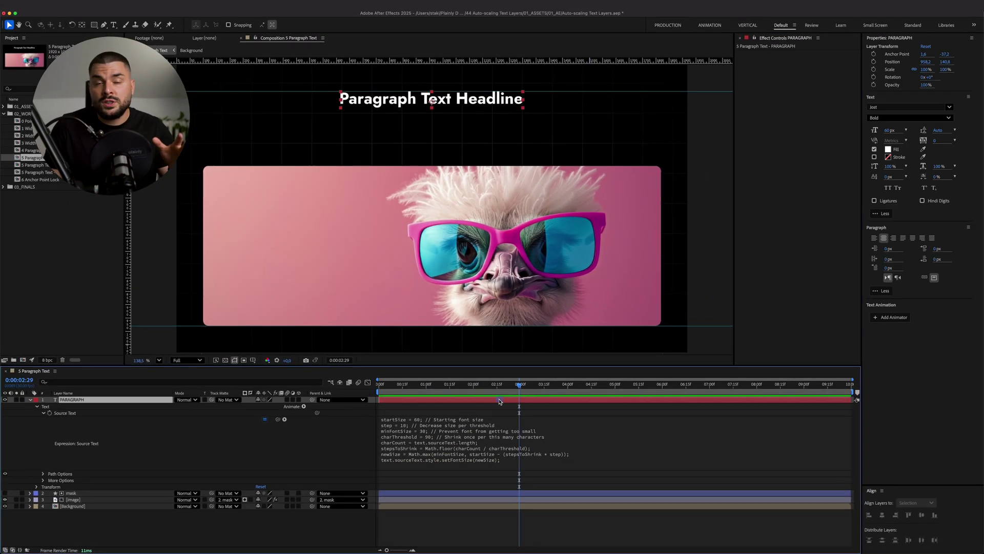
# - Rewrite the font-size Source Text expression with the slider links and set Start Size to 80
pyautogui.press('super+a')
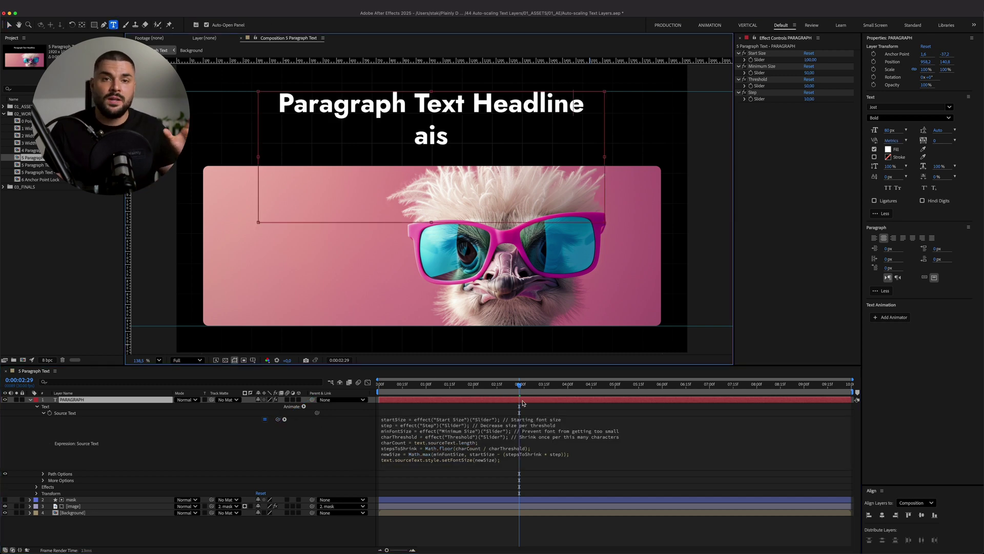
pyautogui.write('jfijasi fjasif jasij fiasjf iasj fiajs fijasi fjasi fjaisj fiasj fiajs fijasi fjasi fjais jfiasjf iajsf iajs fijasi fjais jfiasf')
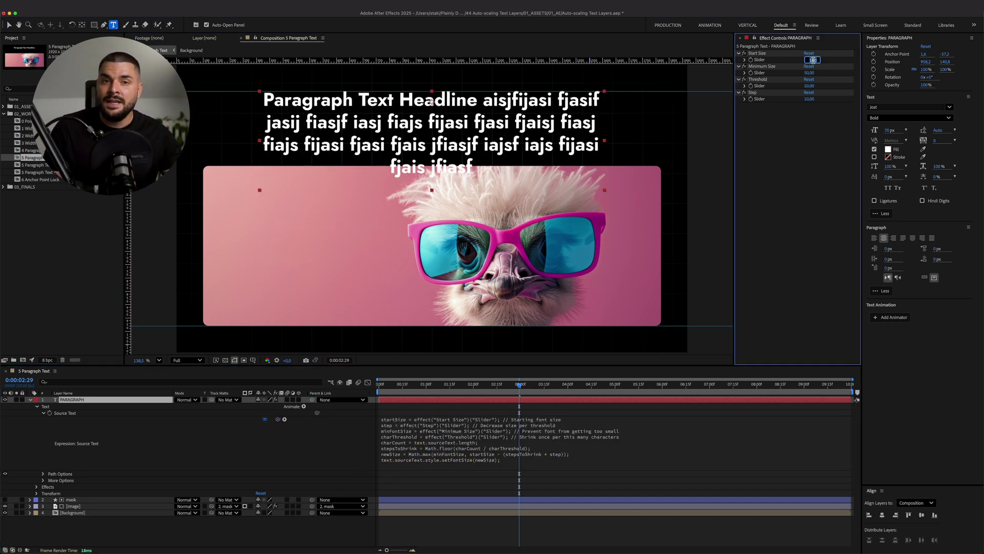
pyautogui.press('Return')
# - Replace the paragraph text with new sample words to test the font shrinking
pyautogui.doubleClick(533, 402)
pyautogui.write('asijfisajfi ajs fijas fhaish fuasg fugasuf gasiufhg isuahf iuahsfi hasif')
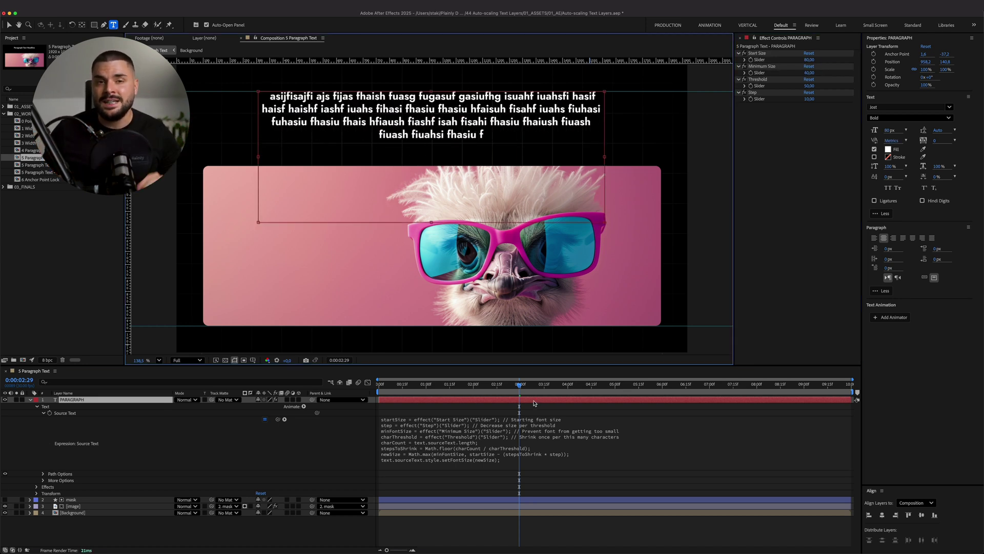
pyautogui.click(533, 406)
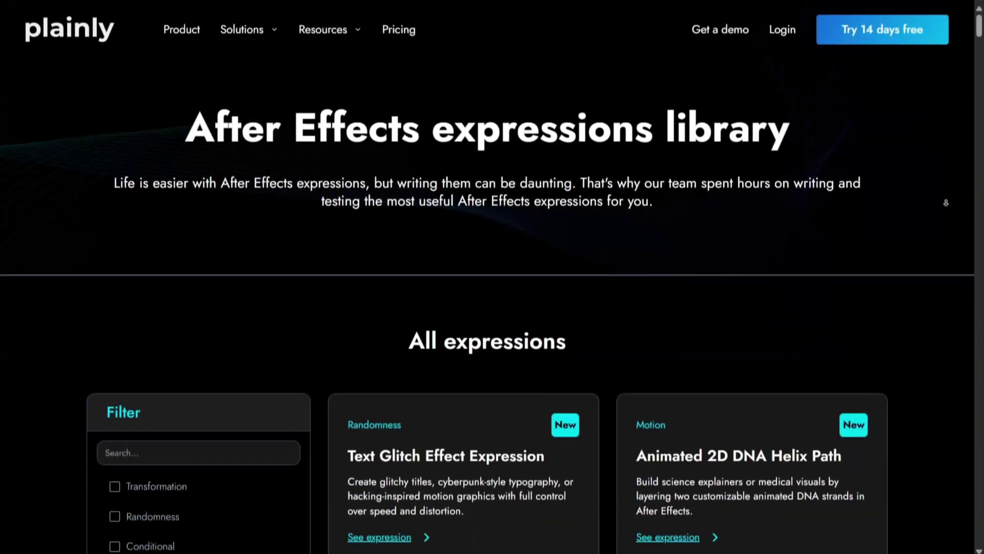
# - Scroll down through the expression cards on the Plainly library page
pyautogui.scroll(-3, 945, 224)
pyautogui.scroll(-15, 945, 224)
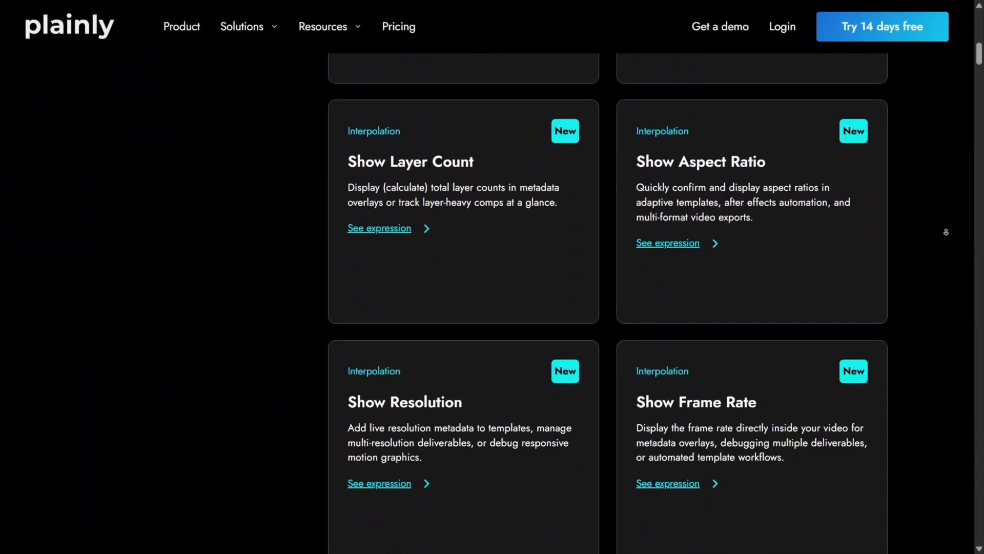
pyautogui.scroll(-20, 945, 232)
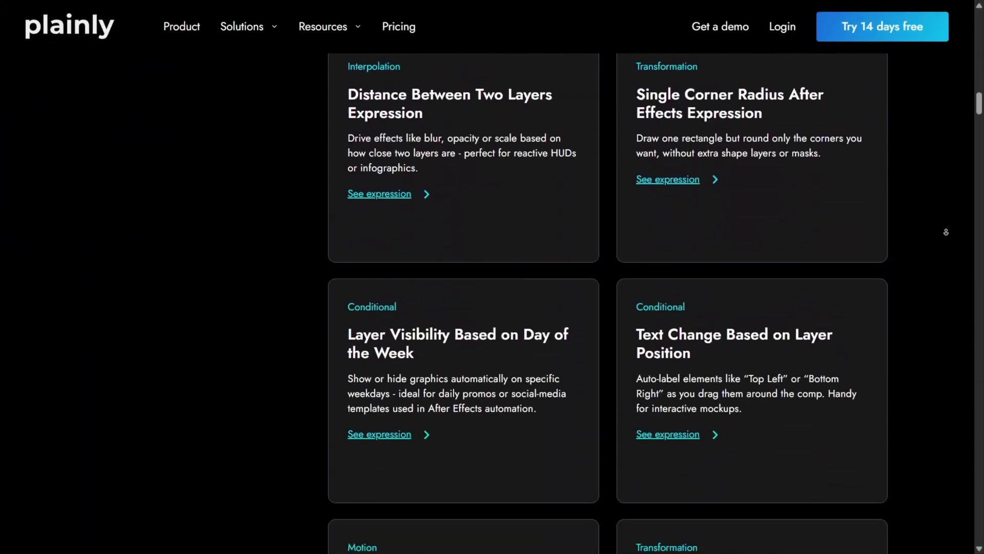
pyautogui.scroll(-20, 946, 231)
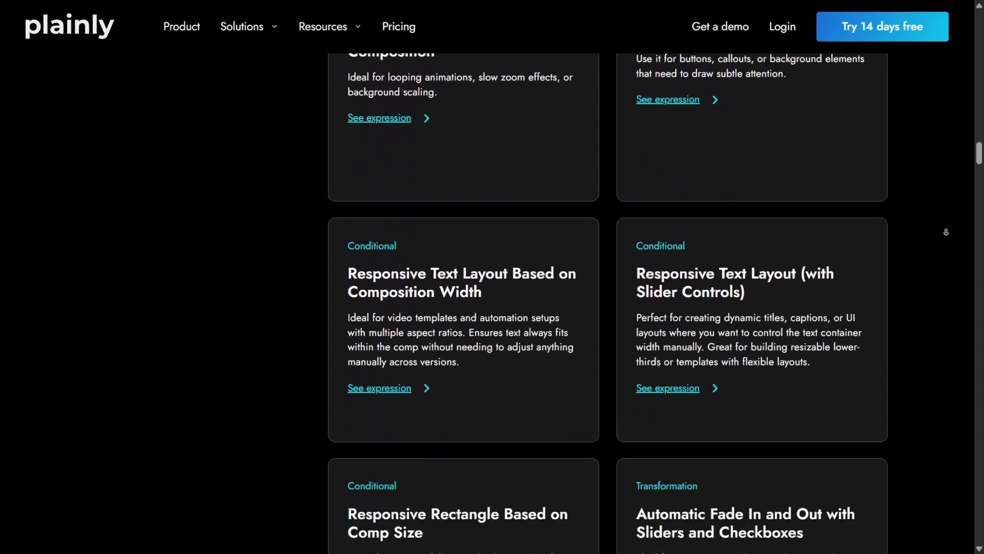
pyautogui.scroll(-20, 946, 231)
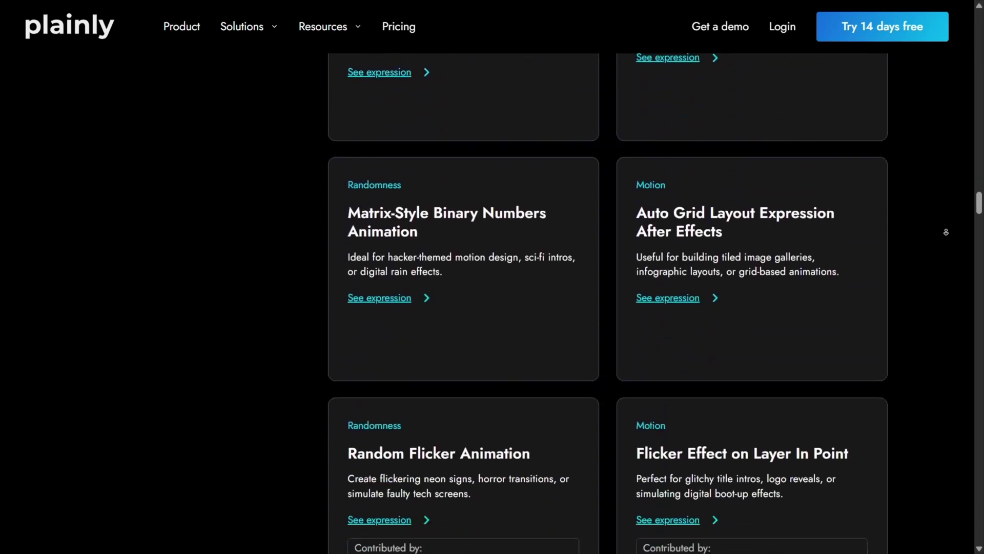
pyautogui.scroll(-6, 945, 232)
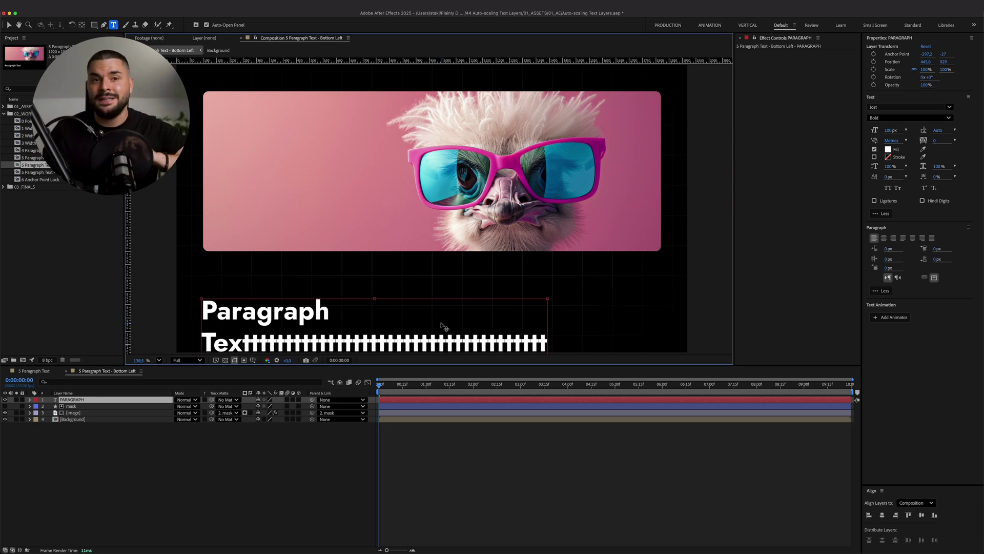
# - Test long text in the Bottom Left comp's paragraph layer and exit text editing
pyautogui.click(459, 448)
pyautogui.scroll(-1, 463, 223)
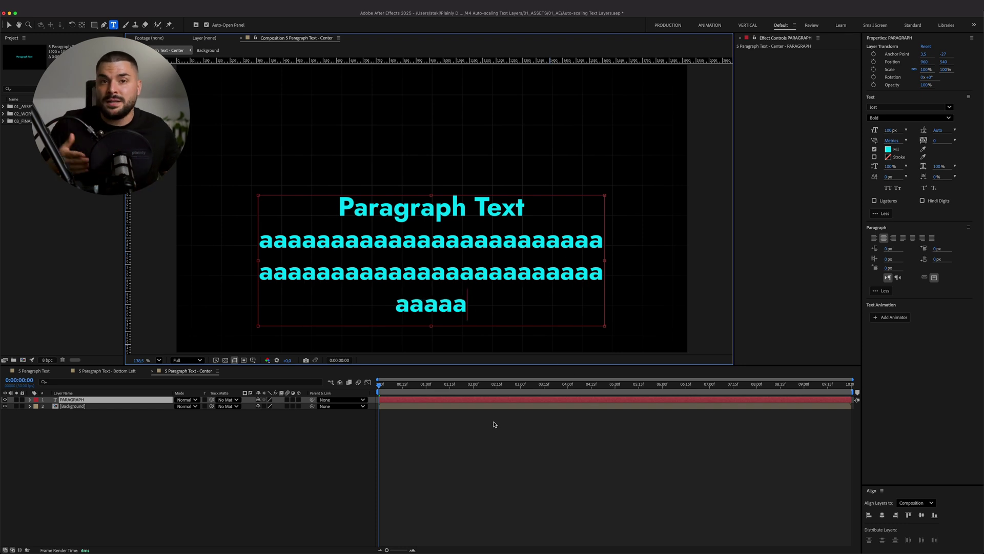
pyautogui.press('Escape')
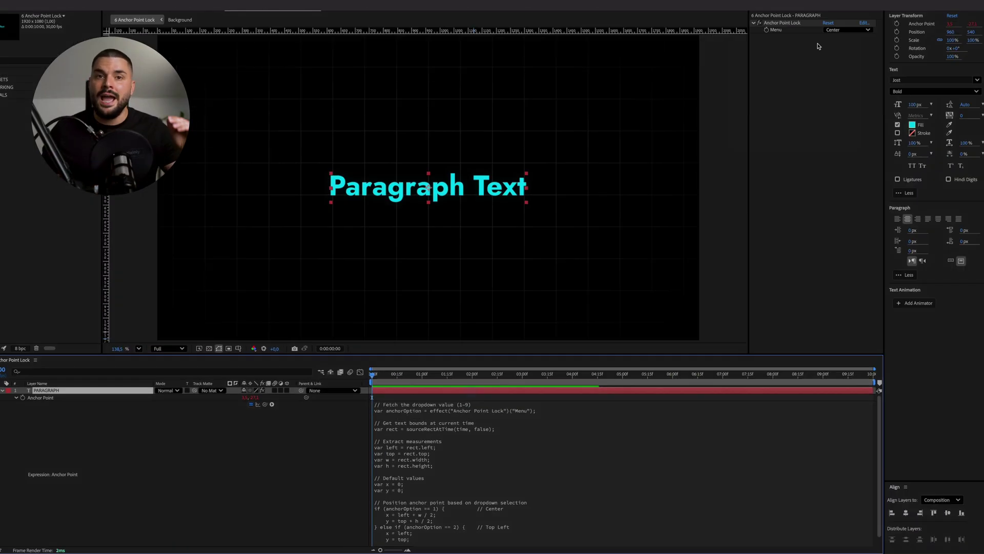
# - Switch the Anchor Point Lock menu to Right, then undo it back to Center
pyautogui.click(826, 60)
pyautogui.click(820, 102)
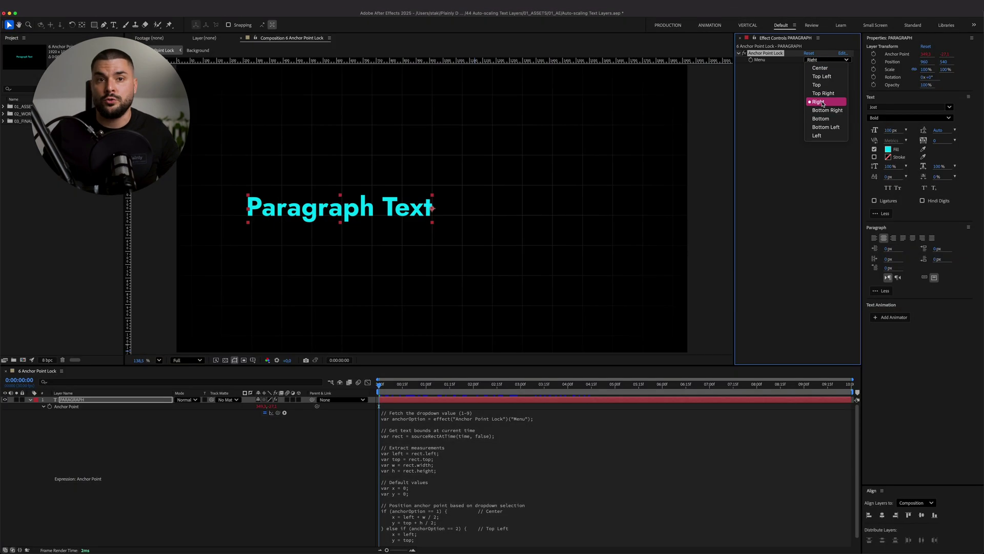
pyautogui.hotkey('ctrl', 'z')
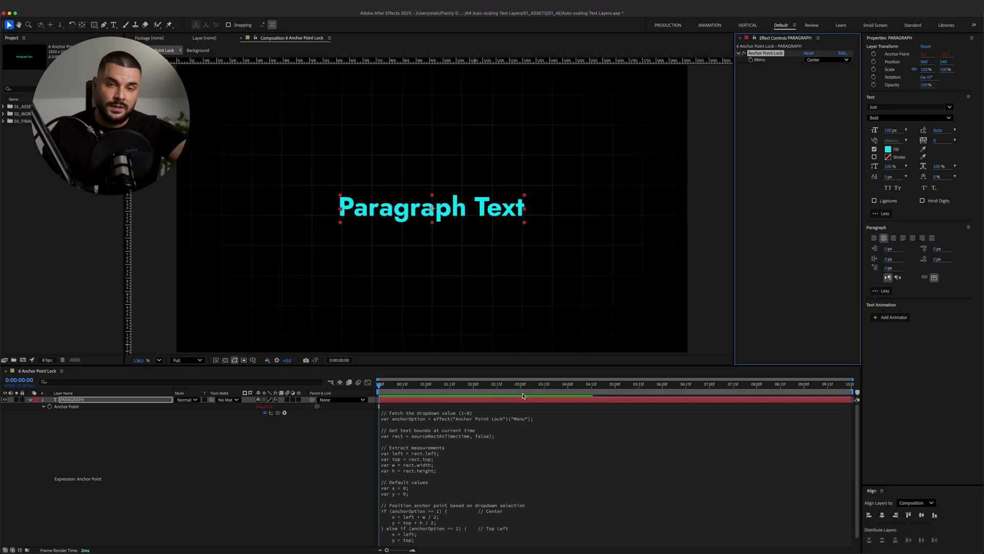
# - Append 'multi line paragraph text and how it wo' to the paragraph text
pyautogui.click(521, 400)
pyautogui.press('End')
pyautogui.write('multi line ')
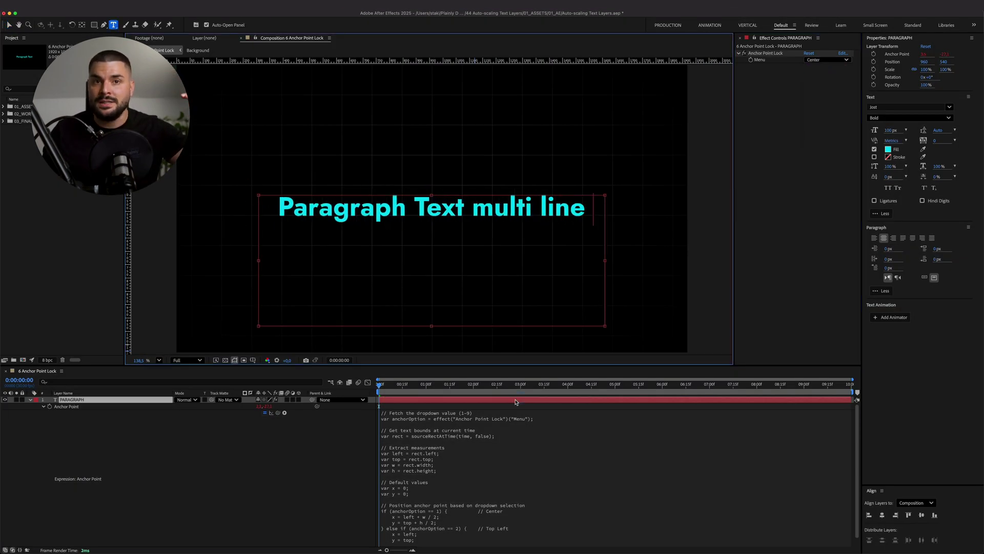
pyautogui.write('paragraph text and ')
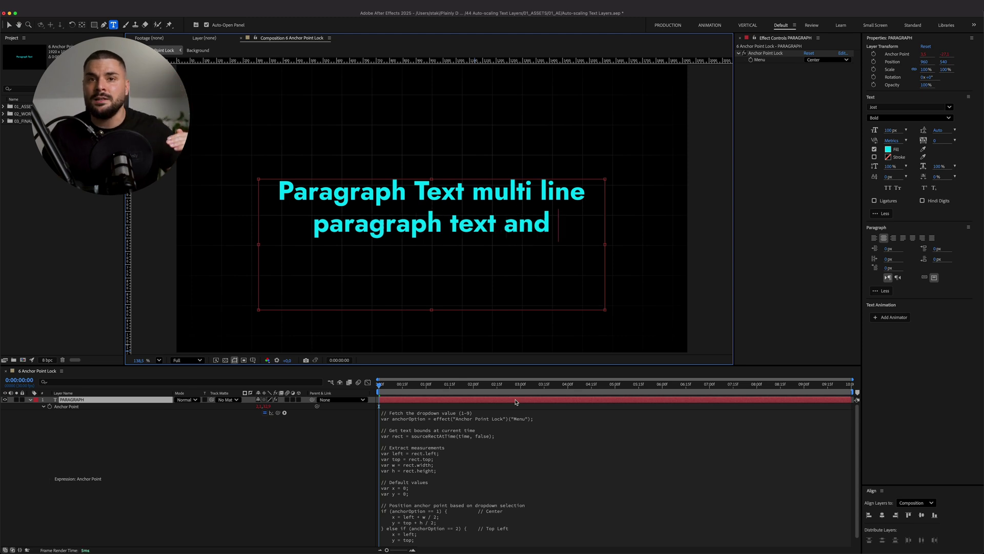
pyautogui.write('how it works')
pyautogui.click(529, 410)
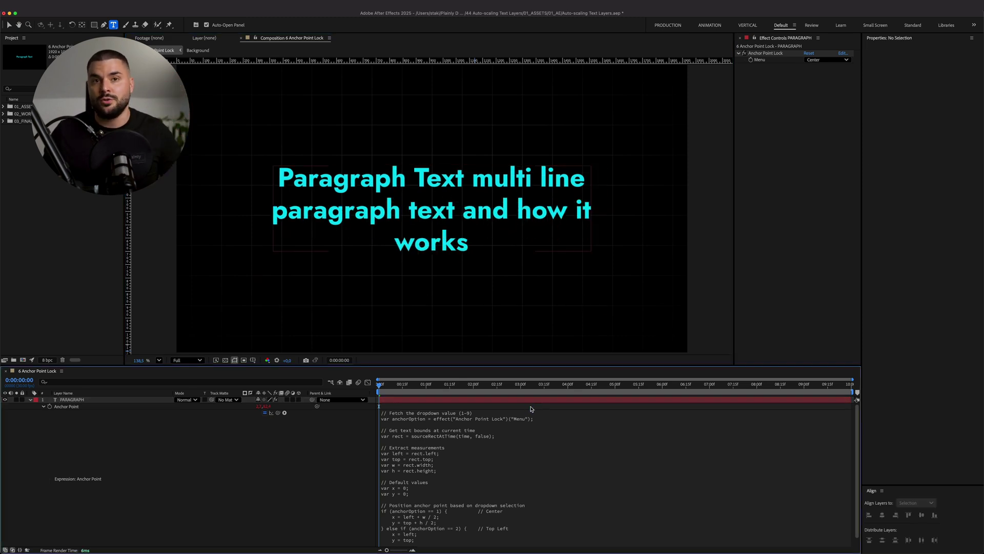